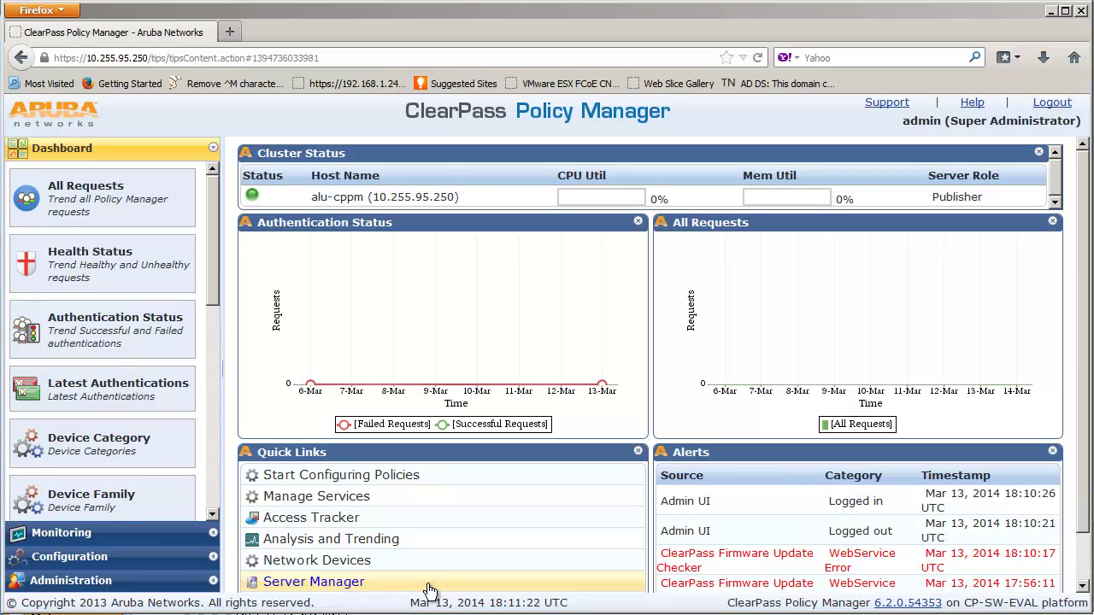
- Go to the Software Updates administration page of the alu-cppm server
{"action": "left_click", "coordinate": [417, 586]}
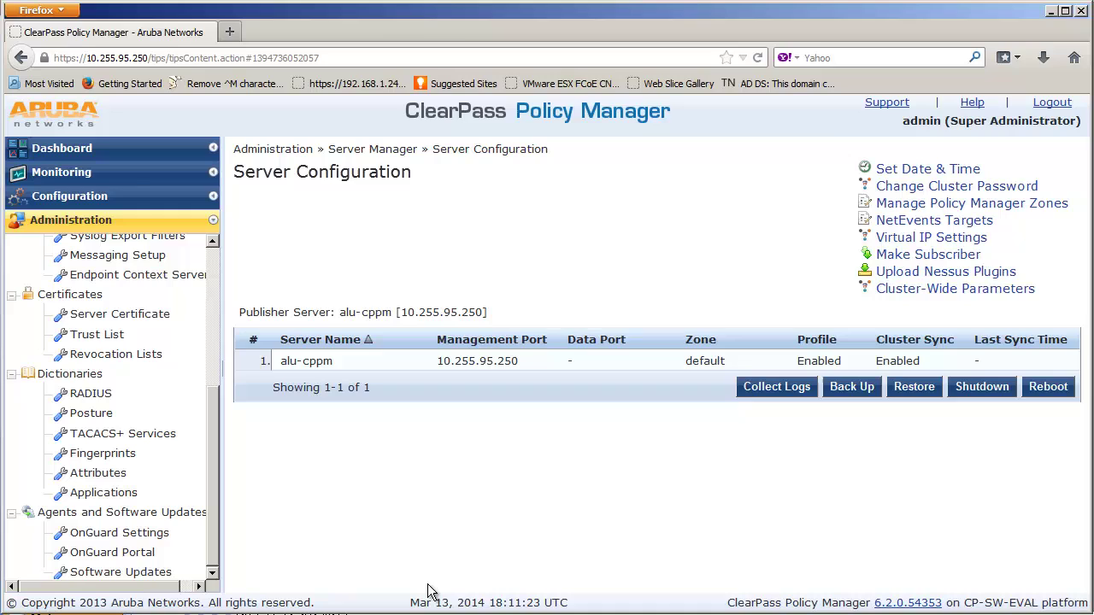
{"action": "left_click", "coordinate": [159, 575]}
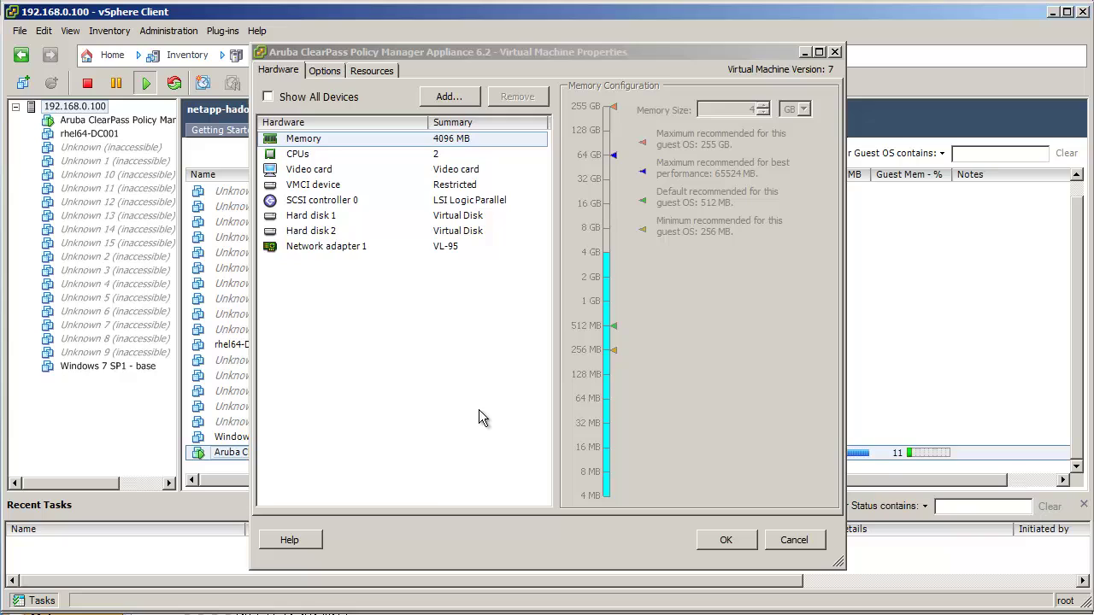
- In vSphere Client, add a new 80 GB hard disk with Thick Provision Lazy Zeroed to the Aruba ClearPass Policy Manager virtual machine
{"action": "left_click", "coordinate": [462, 233]}
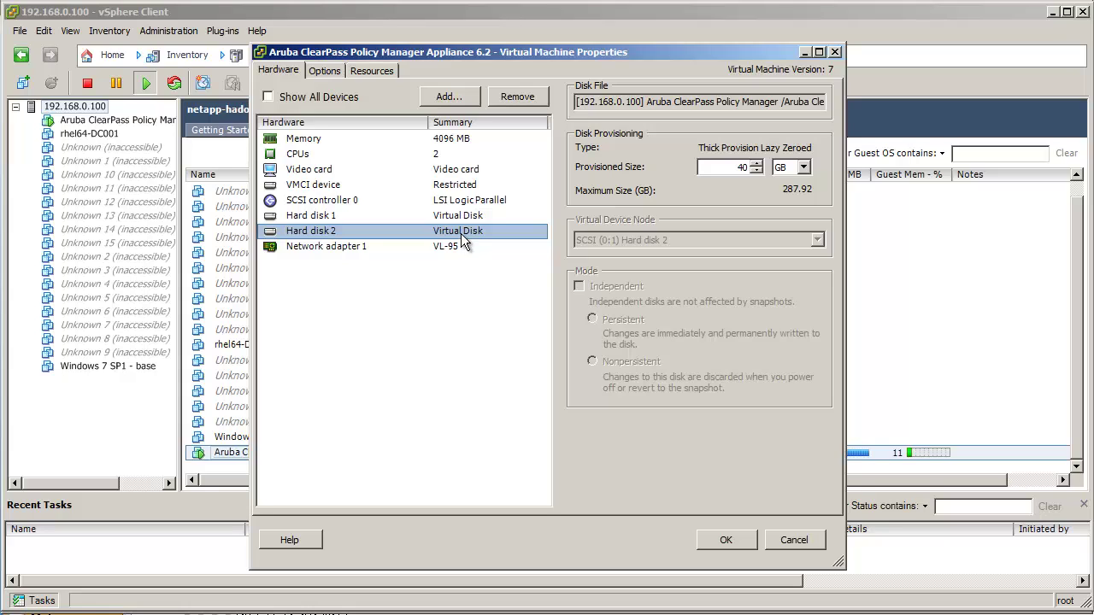
{"action": "left_click", "coordinate": [454, 100]}
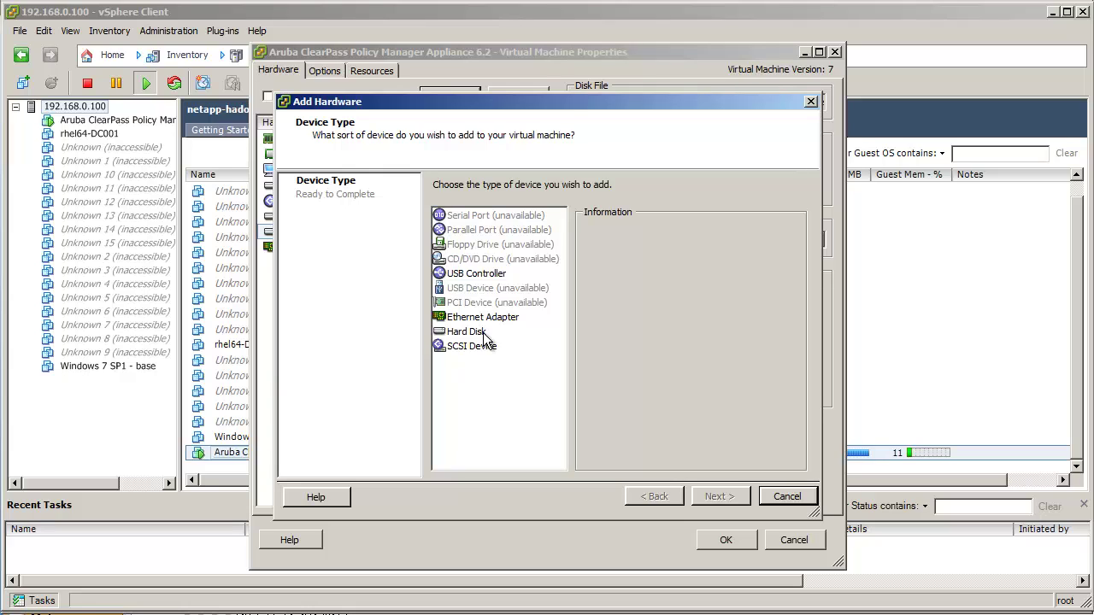
{"action": "left_click", "coordinate": [483, 336]}
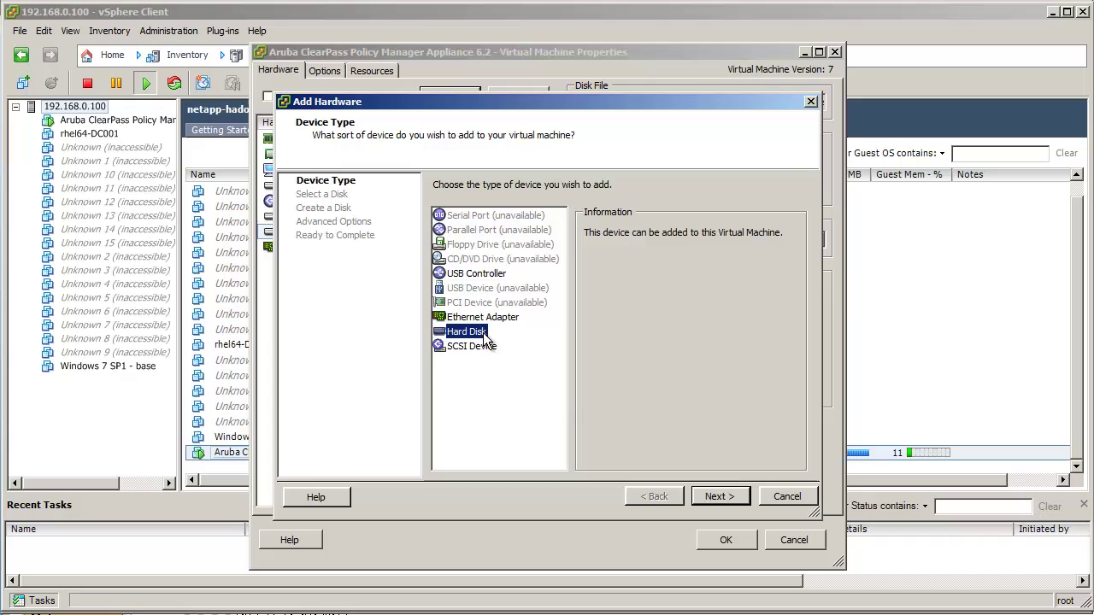
{"action": "left_click", "coordinate": [733, 499]}
{"action": "left_click", "coordinate": [733, 499]}
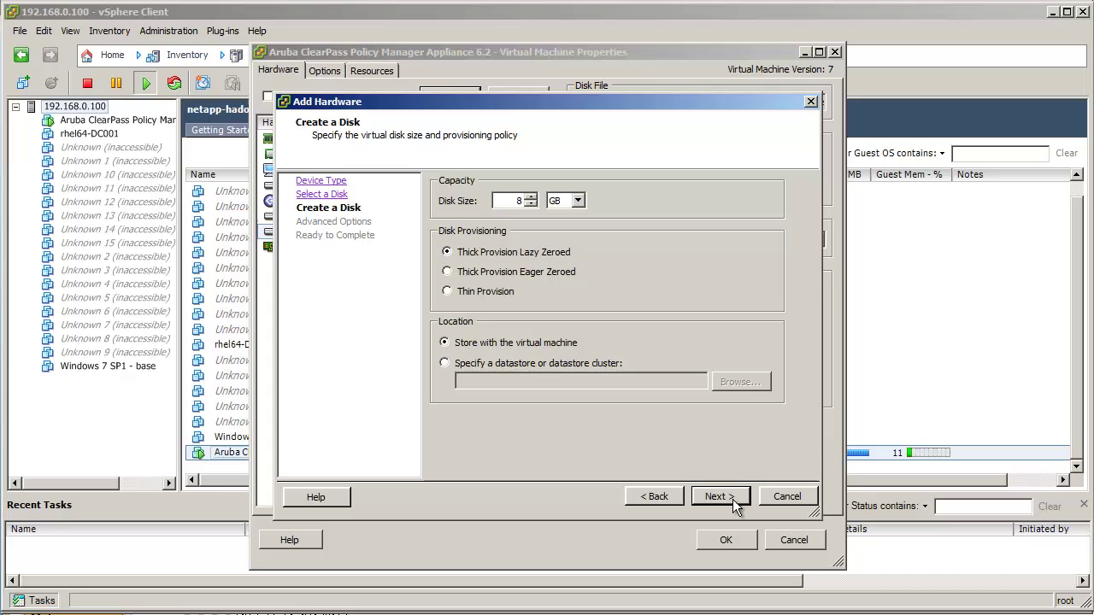
{"action": "left_click", "coordinate": [520, 202]}
{"action": "type", "text": "0"}
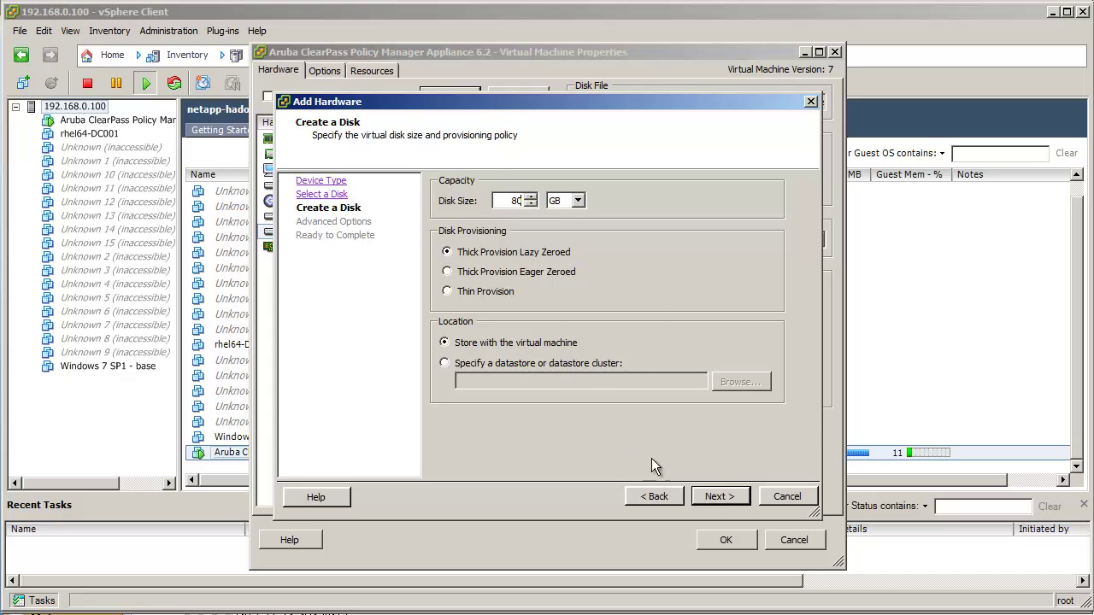
{"action": "left_click", "coordinate": [714, 496]}
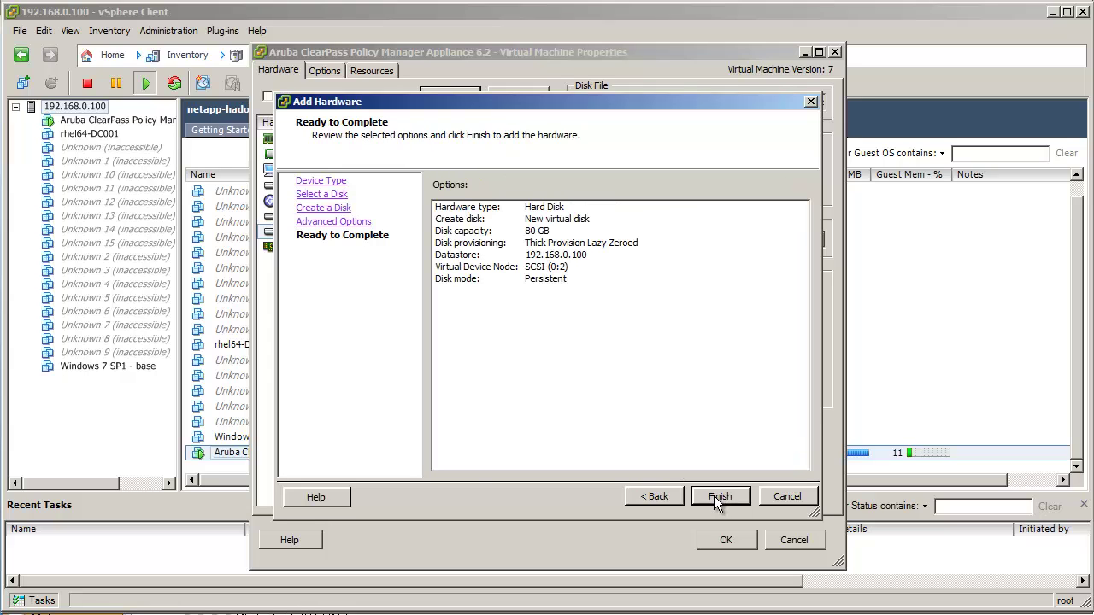
{"action": "left_click", "coordinate": [714, 495]}
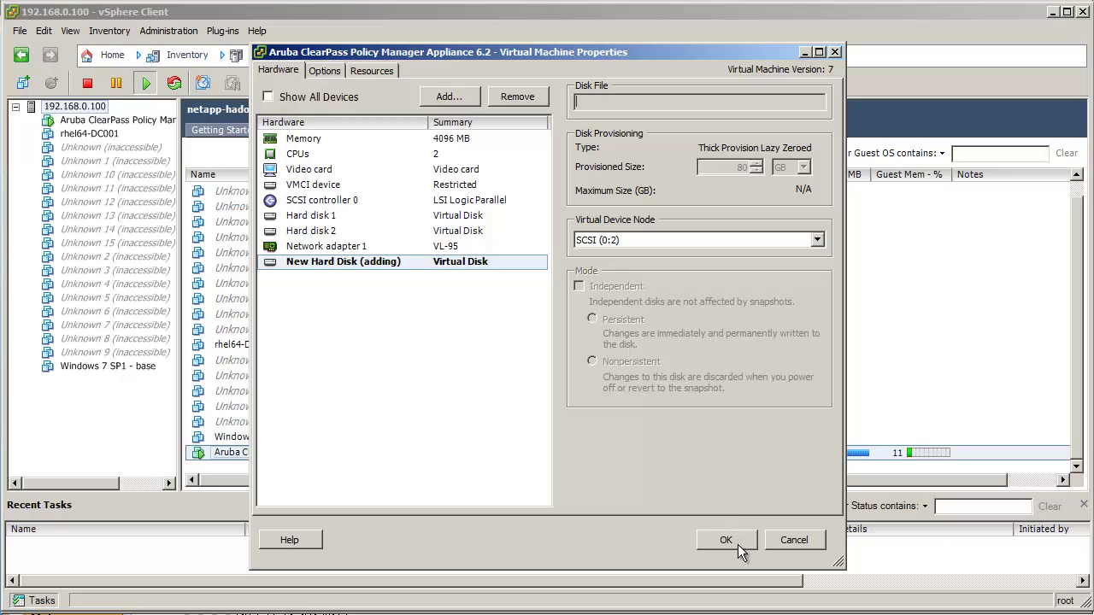
{"action": "left_click", "coordinate": [725, 540]}
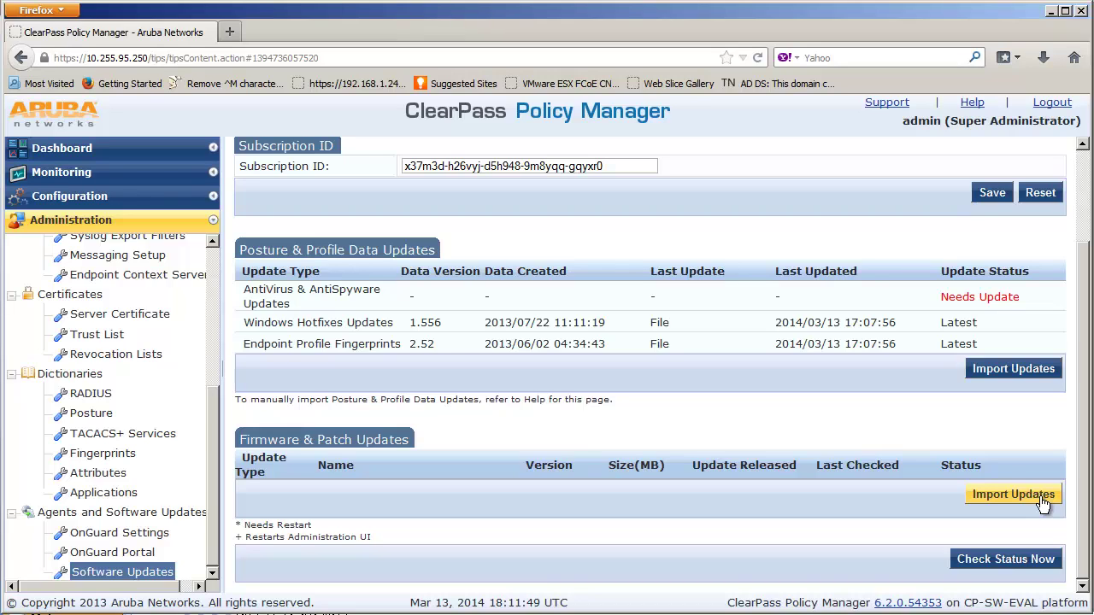
- Back in ClearPass Policy Manager, import CPPM-x86_64-6.3.0.60537-upgrade.zip.signed as a firmware update and install it
{"action": "left_click", "coordinate": [1043, 502]}
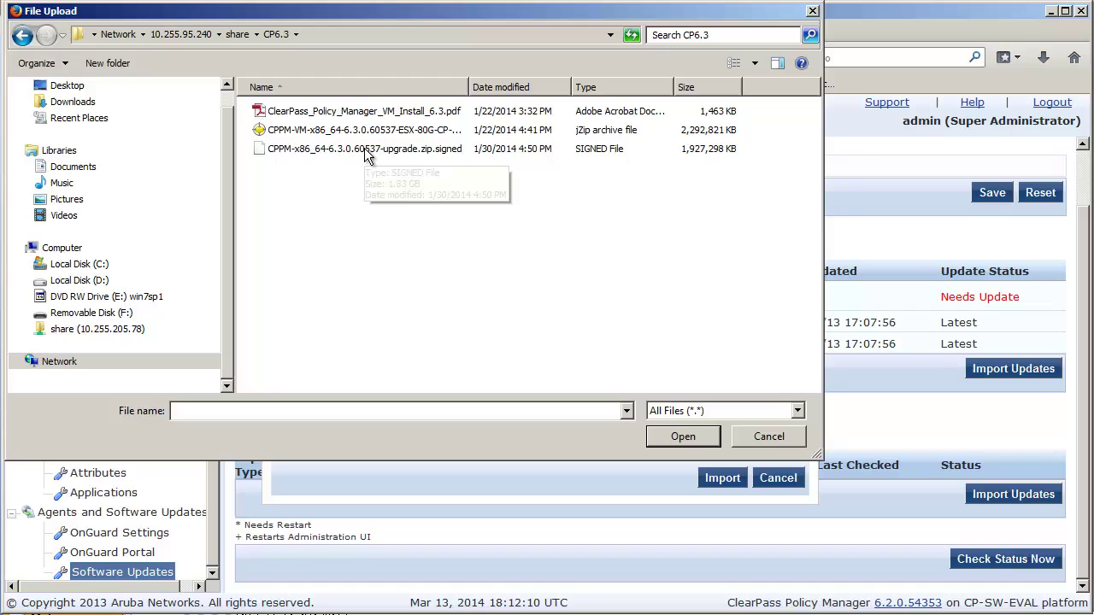
{"action": "left_click", "coordinate": [364, 148]}
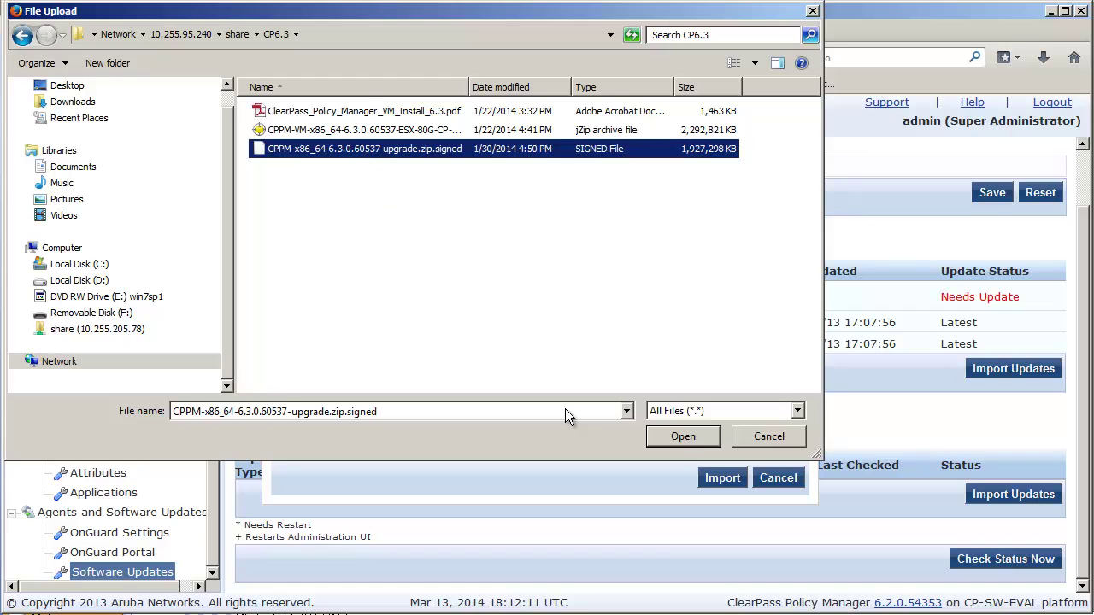
{"action": "left_click", "coordinate": [684, 437]}
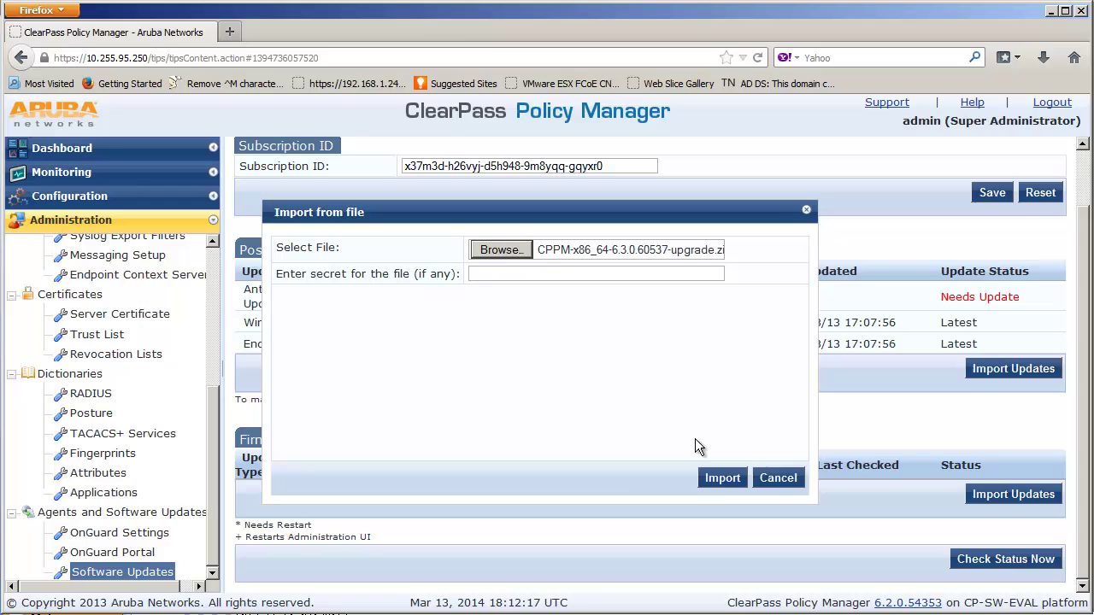
{"action": "left_click", "coordinate": [716, 478]}
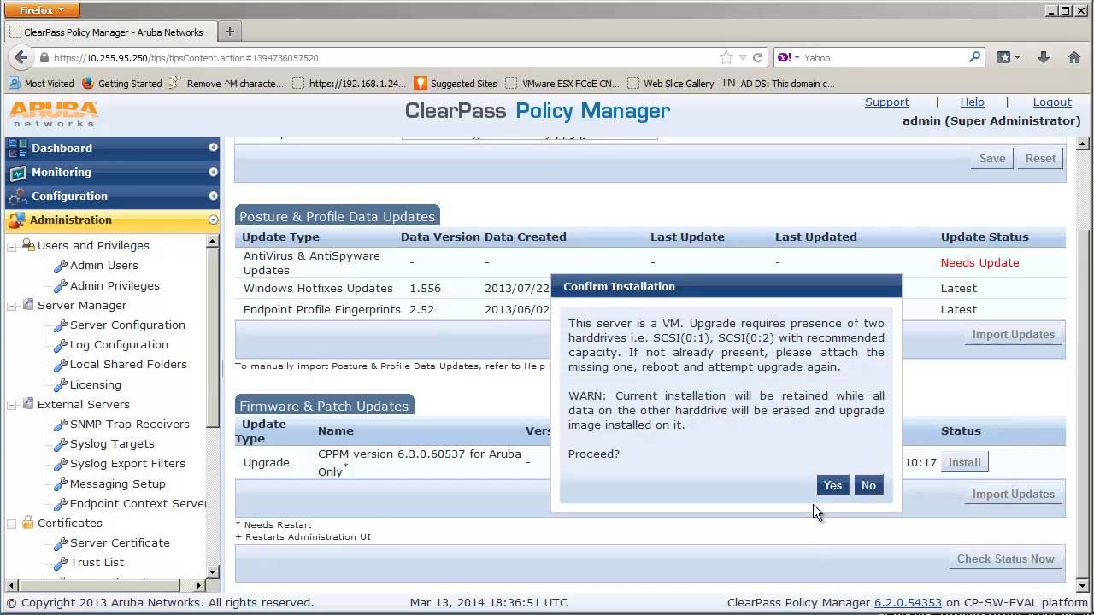
{"action": "left_click", "coordinate": [833, 485]}
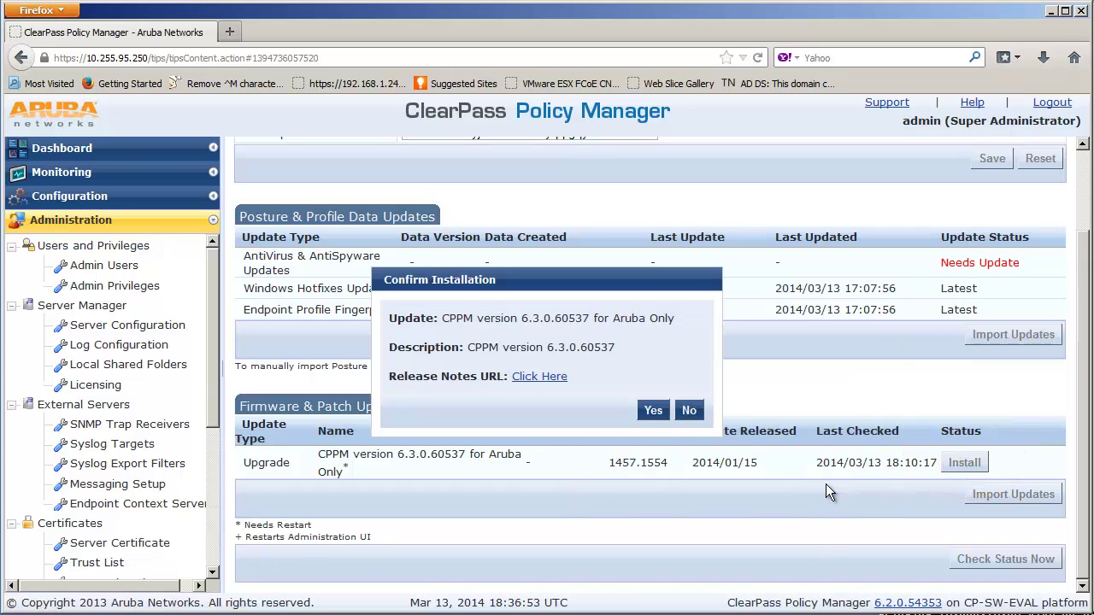
{"action": "left_click", "coordinate": [653, 412]}
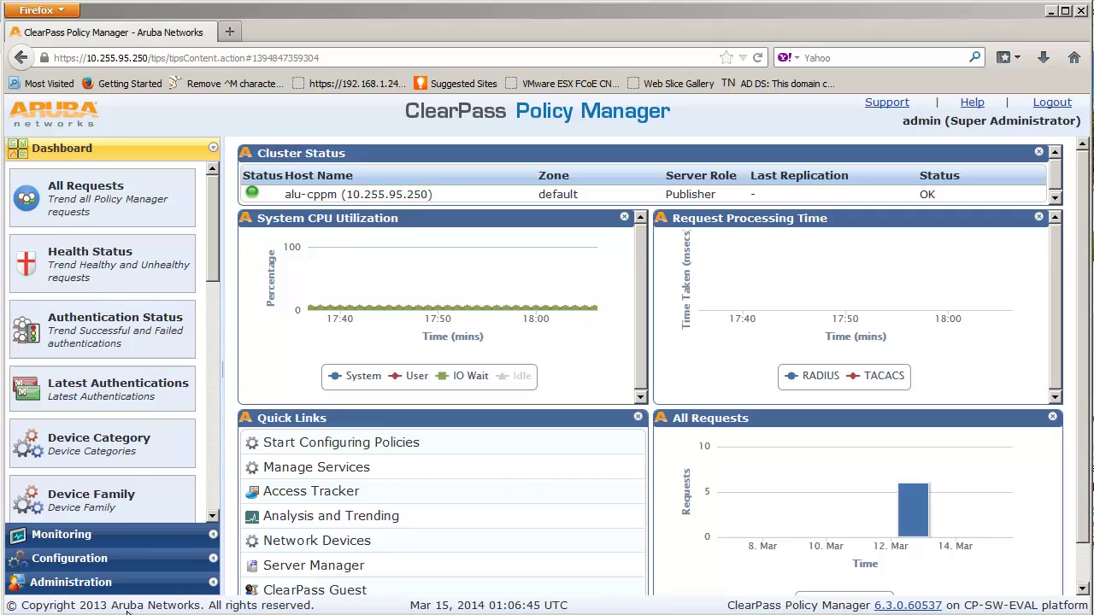
- Filter the RADIUS dictionaries for vendor names containing "alcatel" and review the attributes of Alcatel-Lucent-Enterprise
{"action": "left_click", "coordinate": [118, 581]}
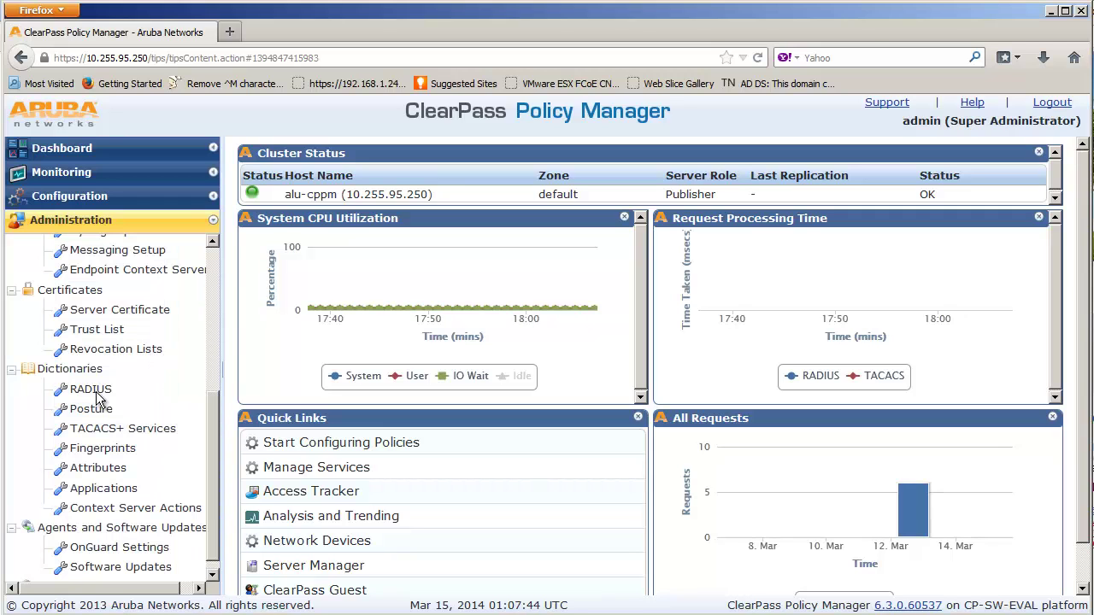
{"action": "left_click", "coordinate": [92, 390]}
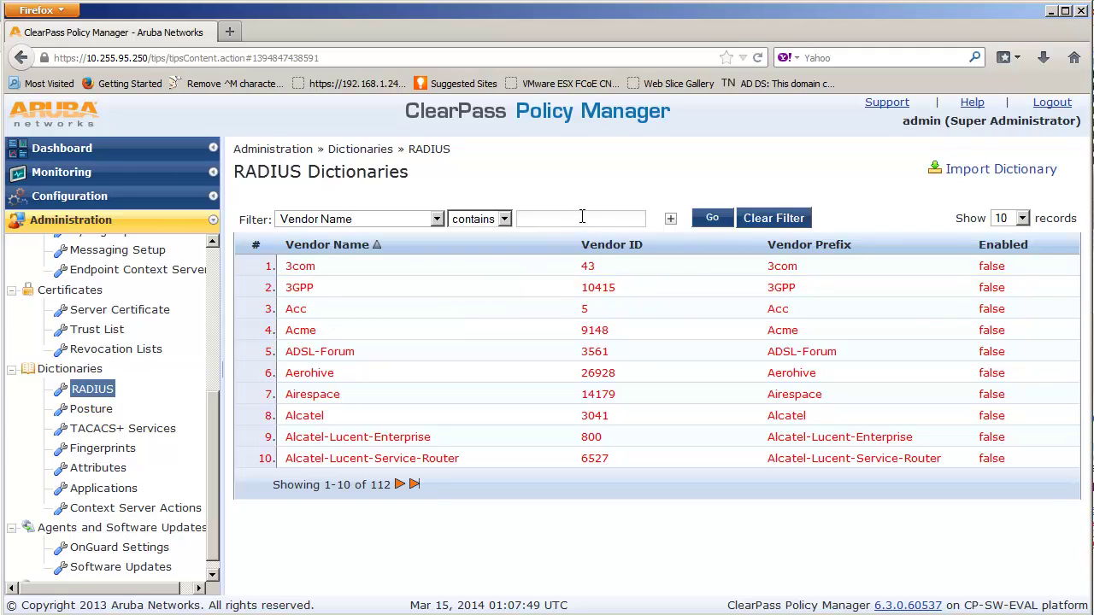
{"action": "type", "text": "alcatel"}
{"action": "key", "text": "Return"}
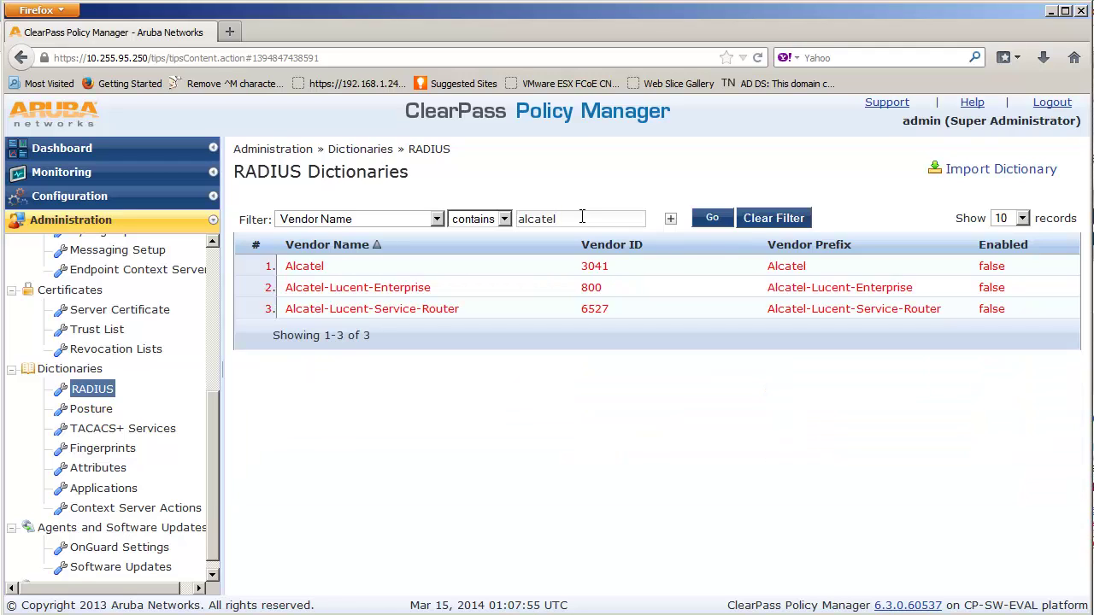
{"action": "left_click", "coordinate": [570, 294]}
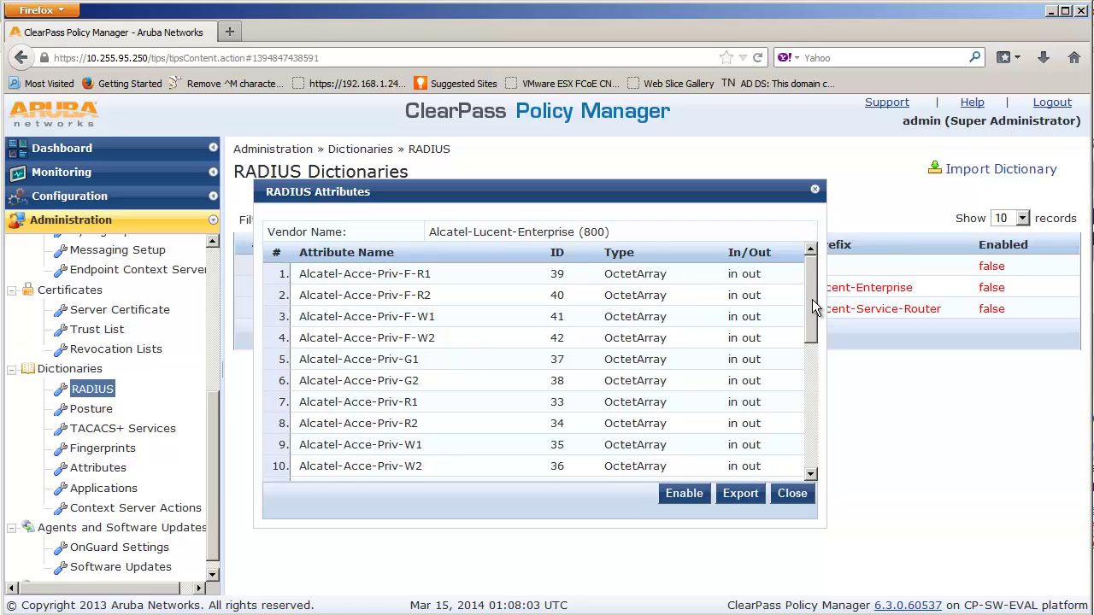
{"action": "scroll", "coordinate": [810, 309], "scroll_direction": "down", "scroll_amount": 2}
{"action": "left_click_drag", "start_coordinate": [809, 318], "coordinate": [817, 446]}
- Add an enforcement profile from the RADIUS Change of Authorization (CoA) template, name it "CoA Profiles" and enter a matching description
{"action": "left_click", "coordinate": [999, 171]}
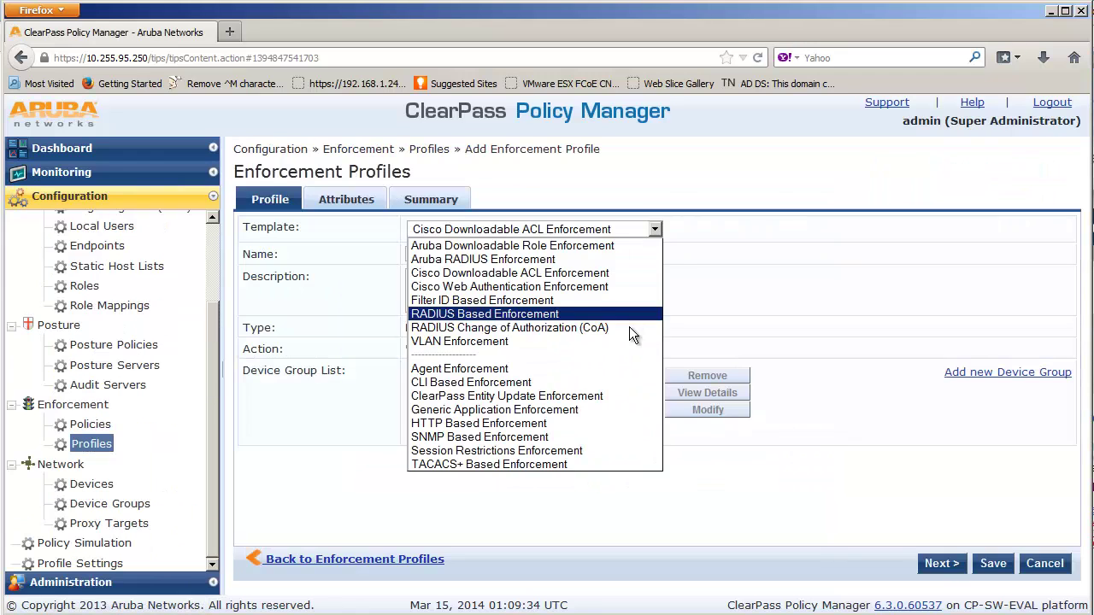
{"action": "left_click", "coordinate": [629, 329]}
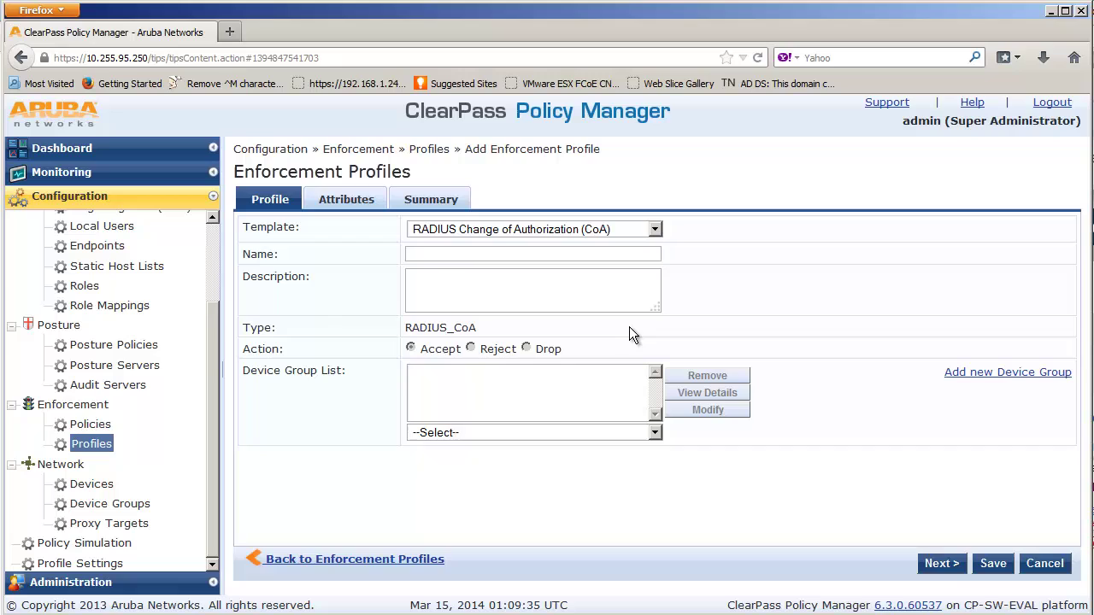
{"action": "left_click", "coordinate": [530, 254]}
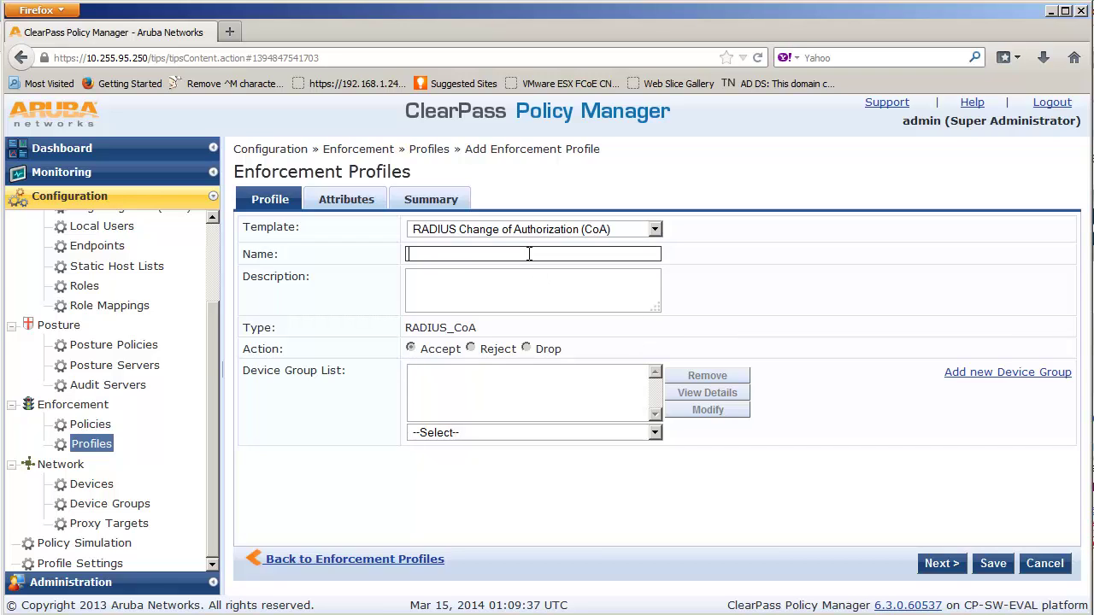
{"action": "type", "text": "CoA"}
{"action": "type", "text": "Profo"}
{"action": "key", "text": "BackSpace"}
{"action": "type", "text": "iles"}
{"action": "key", "text": "Tab"}
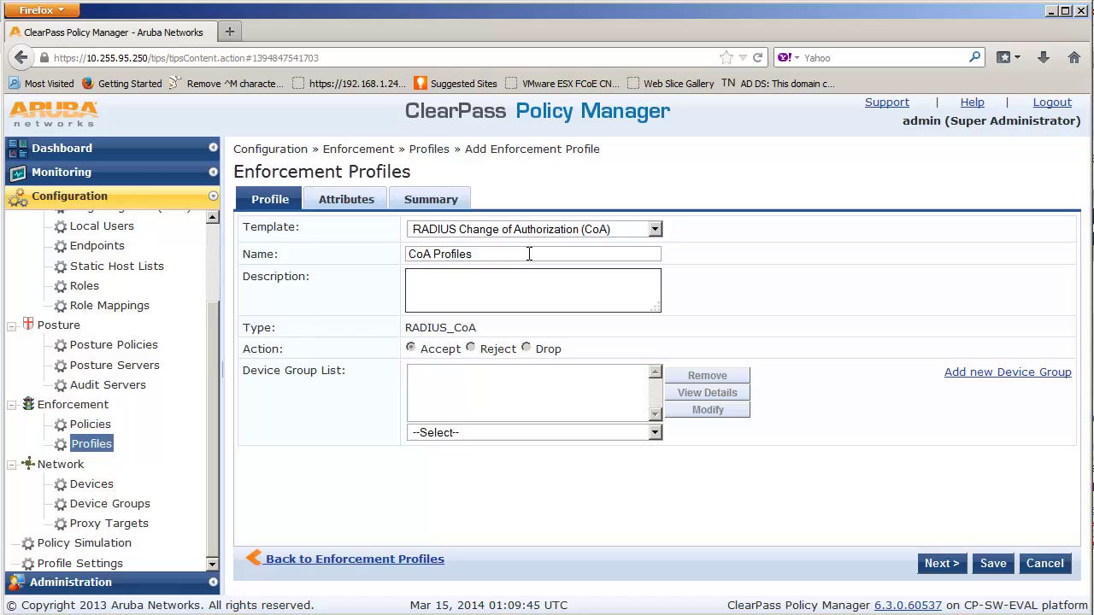
{"action": "type", "text": "CoA Profil"}
- Apply the IETF - Generic-CoA-IETF template to the profile attributes and start a second attribute of type Radius:Alcatel-Lucent-Enterprise, opening its name choices
{"action": "left_click", "coordinate": [359, 203]}
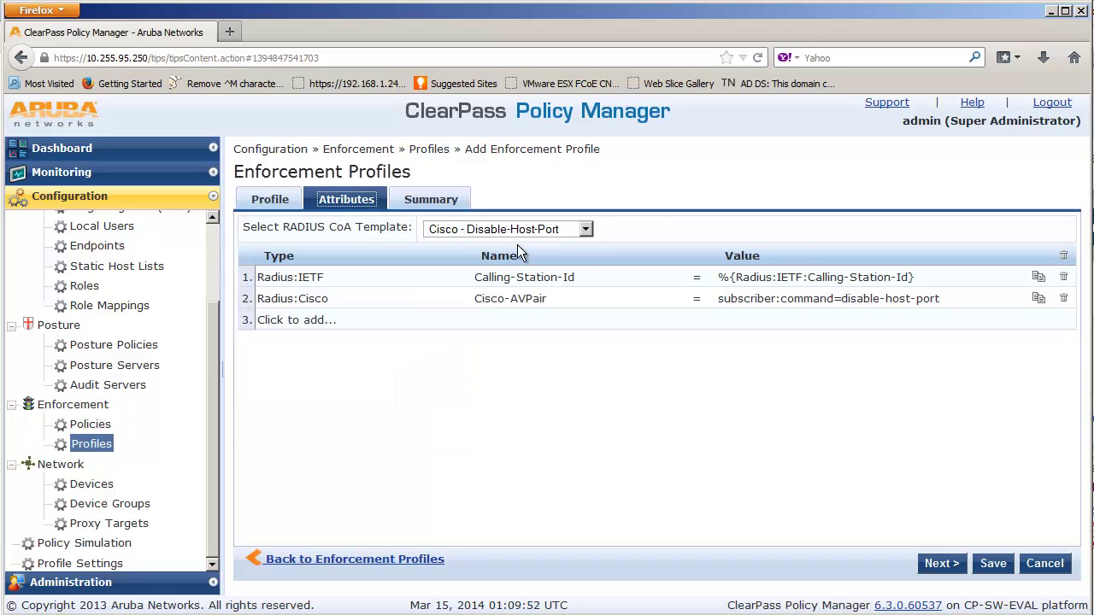
{"action": "left_click", "coordinate": [585, 231]}
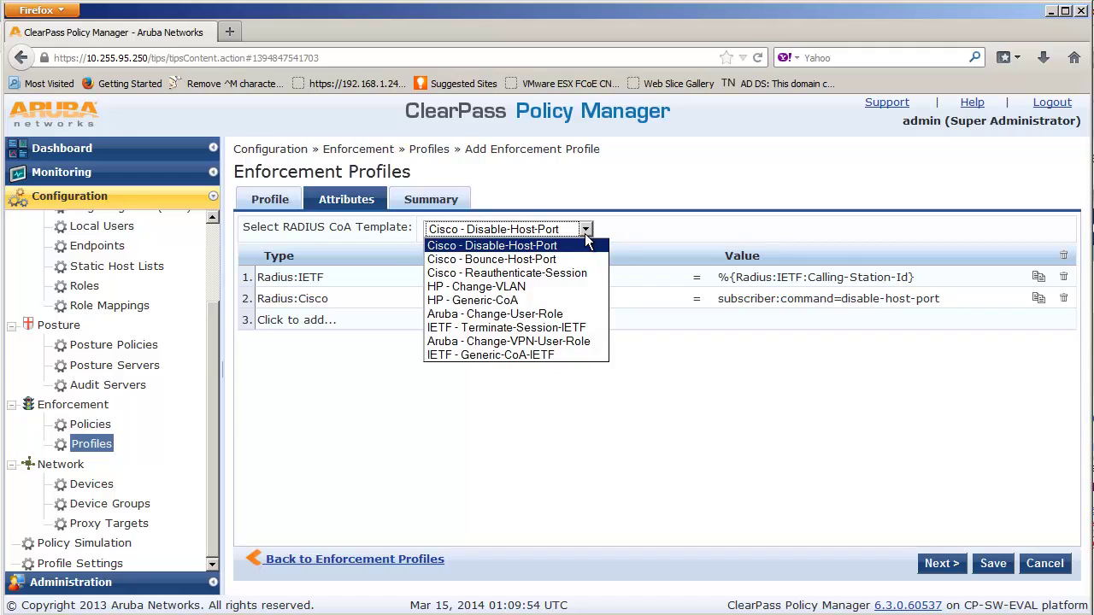
{"action": "left_click", "coordinate": [564, 355]}
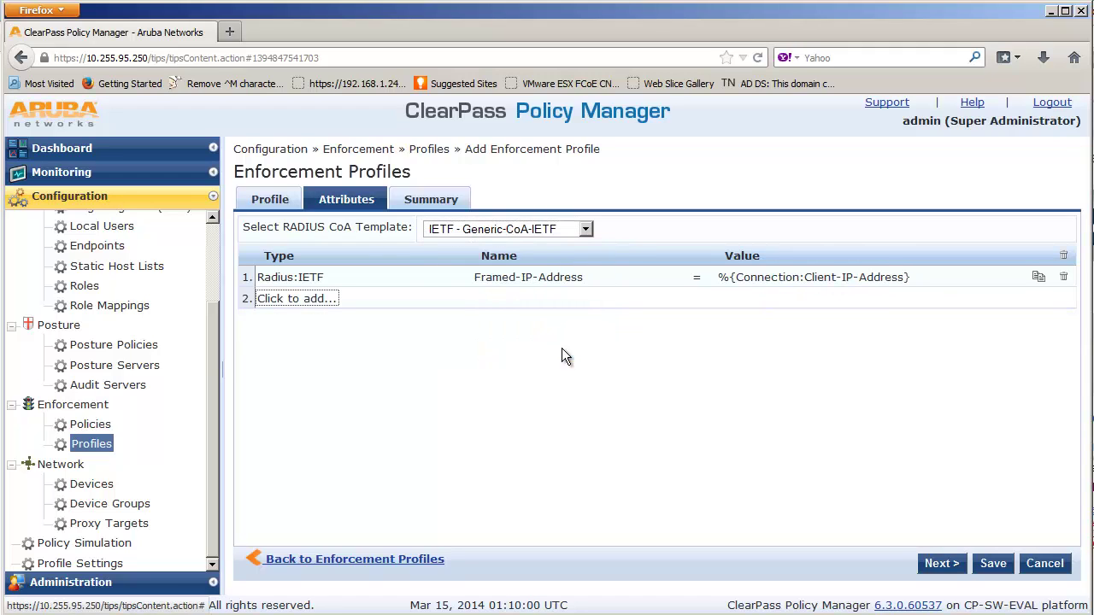
{"action": "left_click", "coordinate": [415, 300]}
{"action": "left_click", "coordinate": [416, 301]}
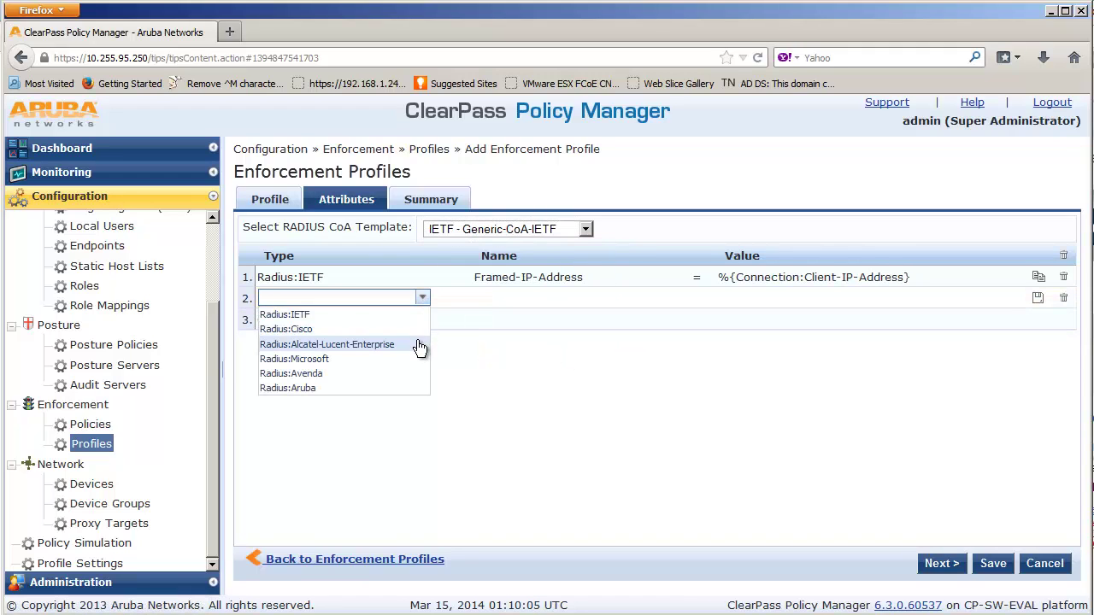
{"action": "left_click", "coordinate": [418, 346]}
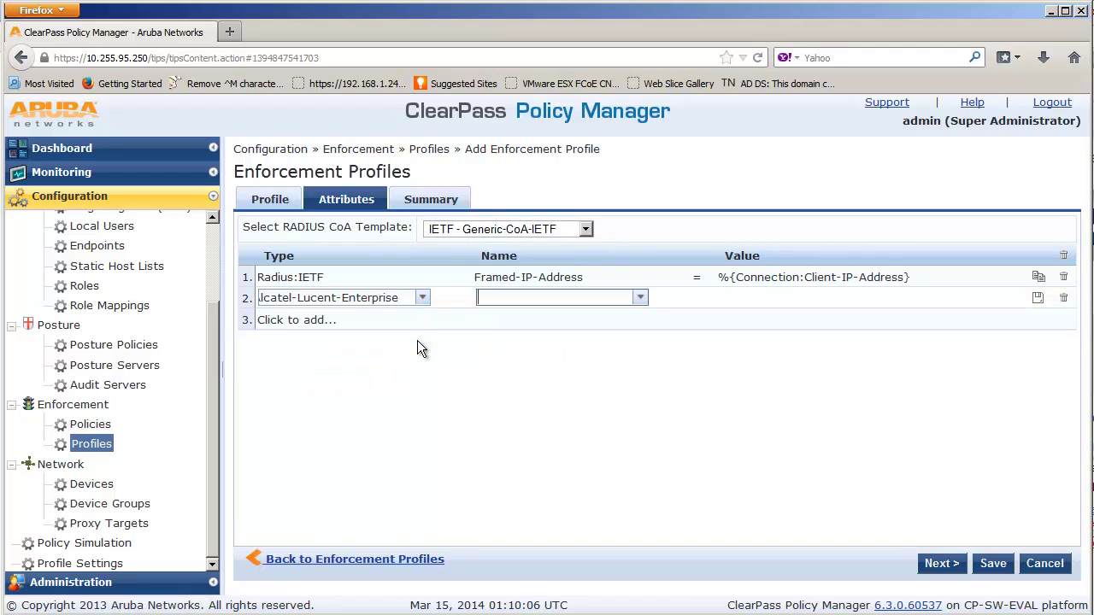
{"action": "left_click", "coordinate": [639, 299]}
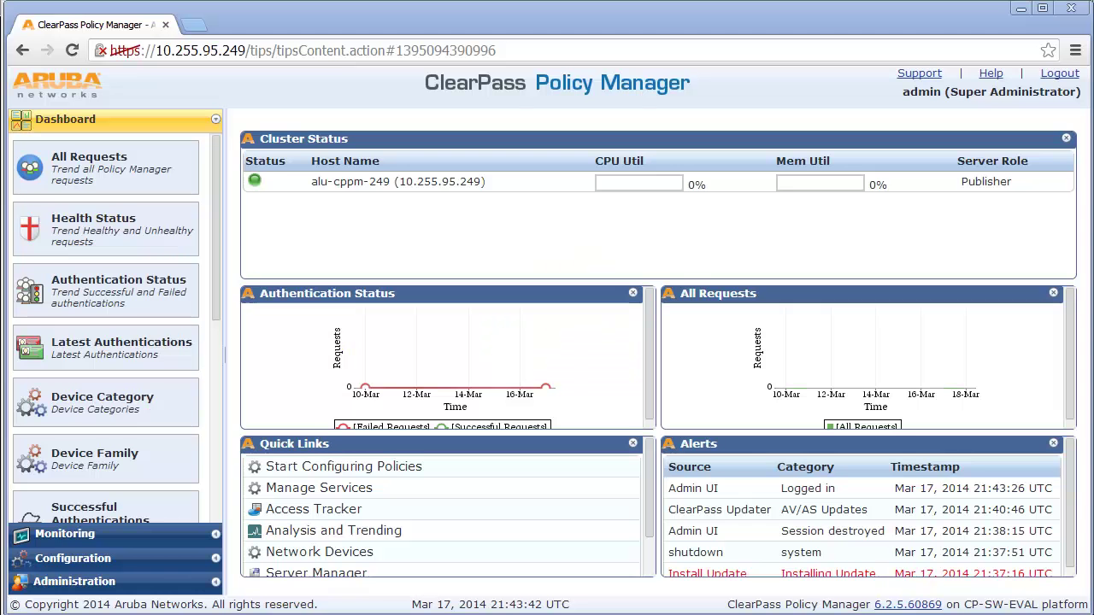
- On the alu-cppm-249 server, go to Software Updates and save the subscription ID to refresh the available updates
{"action": "left_click", "coordinate": [183, 589]}
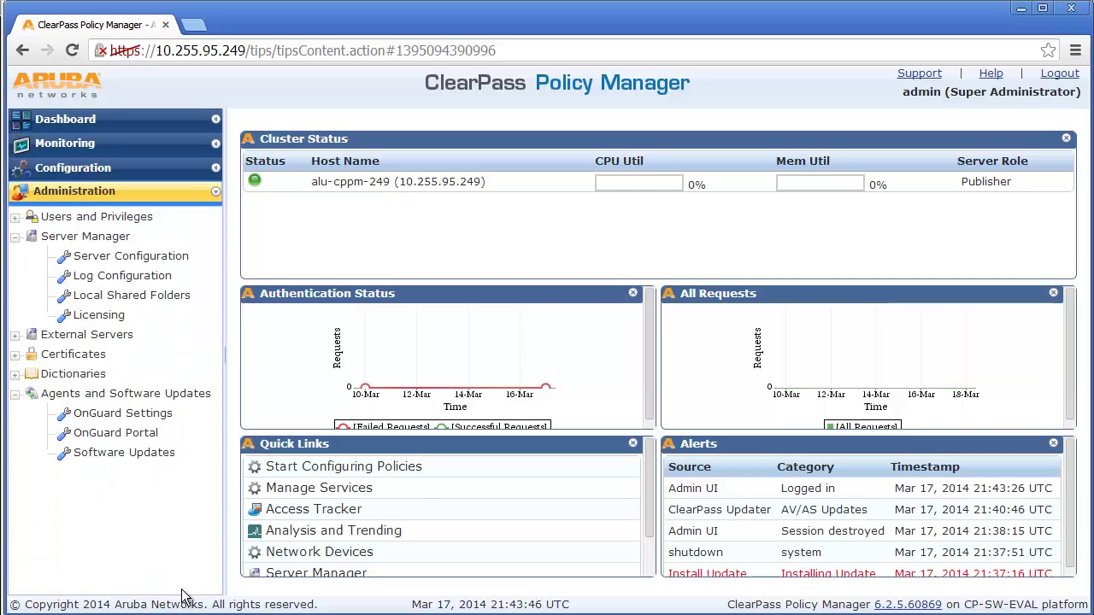
{"action": "left_click", "coordinate": [156, 460]}
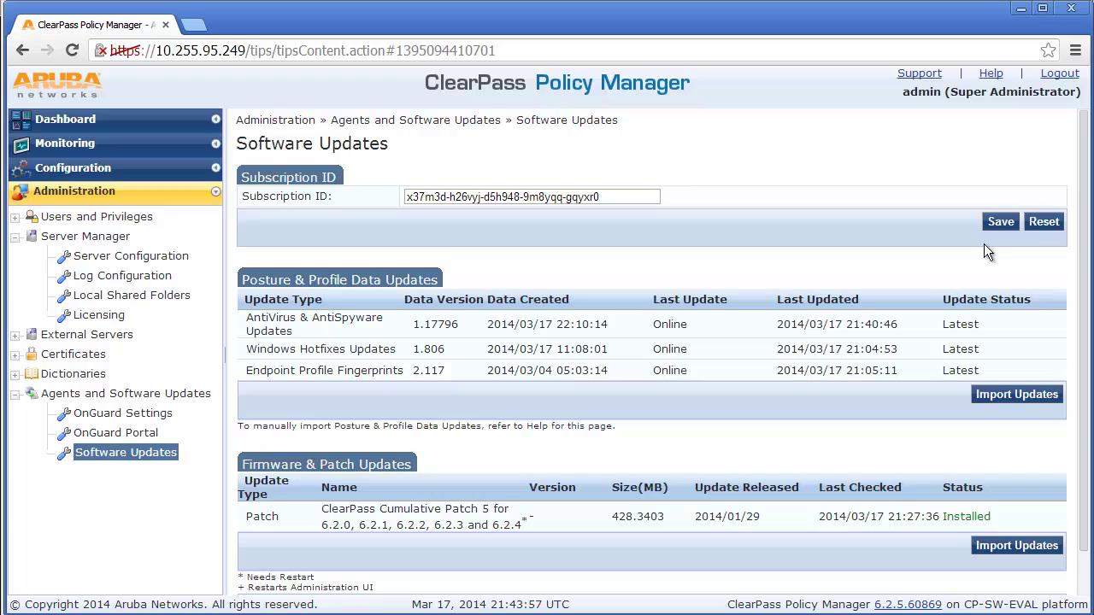
{"action": "left_click", "coordinate": [996, 224]}
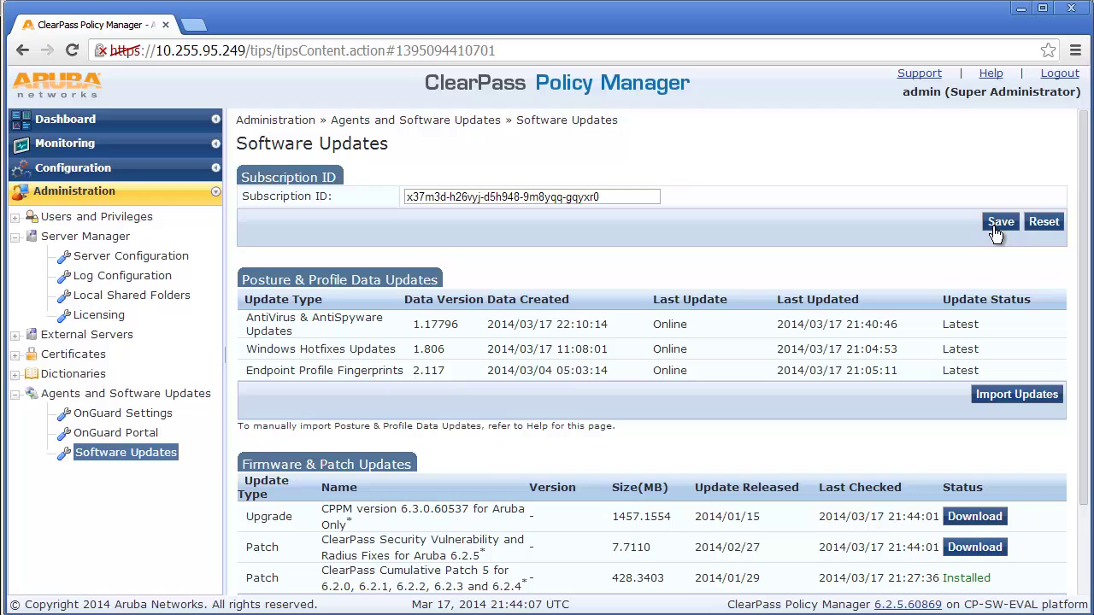
{"action": "left_click", "coordinate": [999, 224]}
- Download and install the ClearPass Security Vulnerability and Radius Fixes for Aruba 6.2.5 patch, then reboot the server
{"action": "left_click", "coordinate": [991, 554]}
{"action": "left_click", "coordinate": [970, 548]}
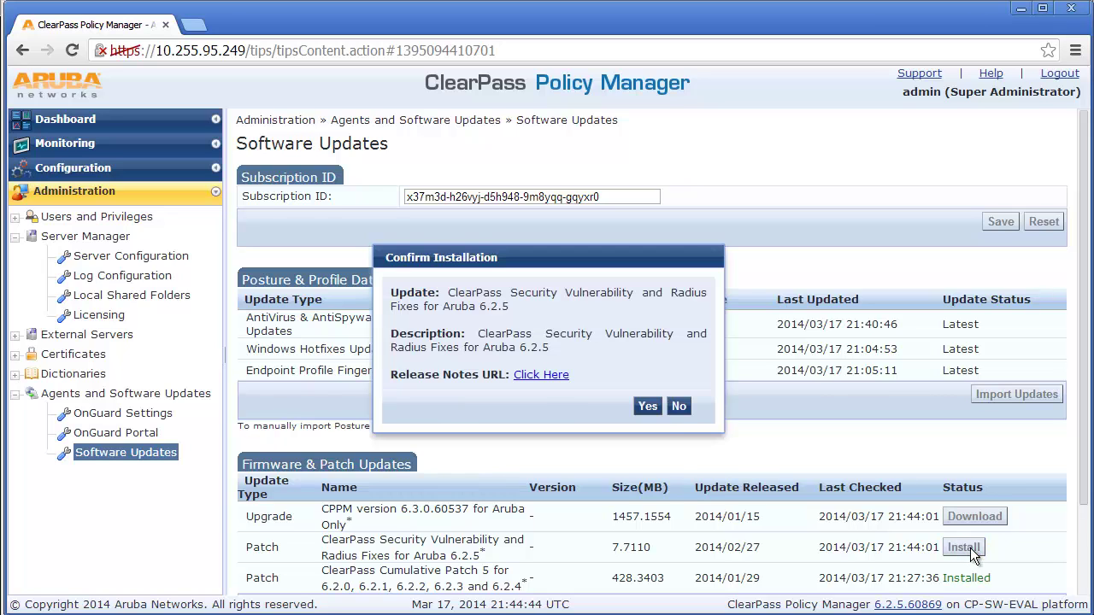
{"action": "left_click", "coordinate": [647, 407]}
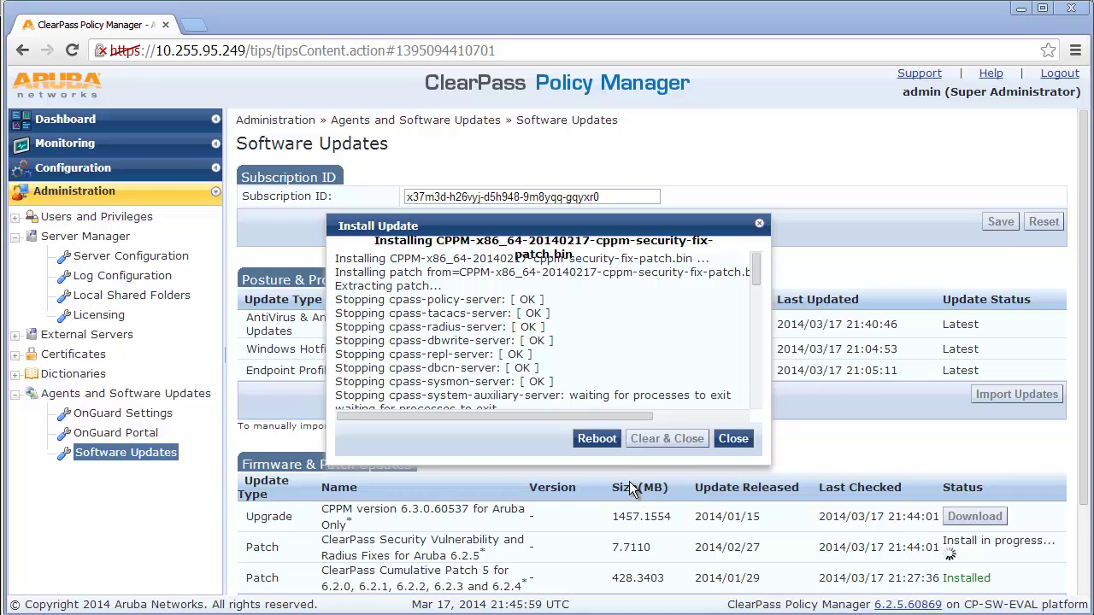
{"action": "left_click", "coordinate": [598, 439]}
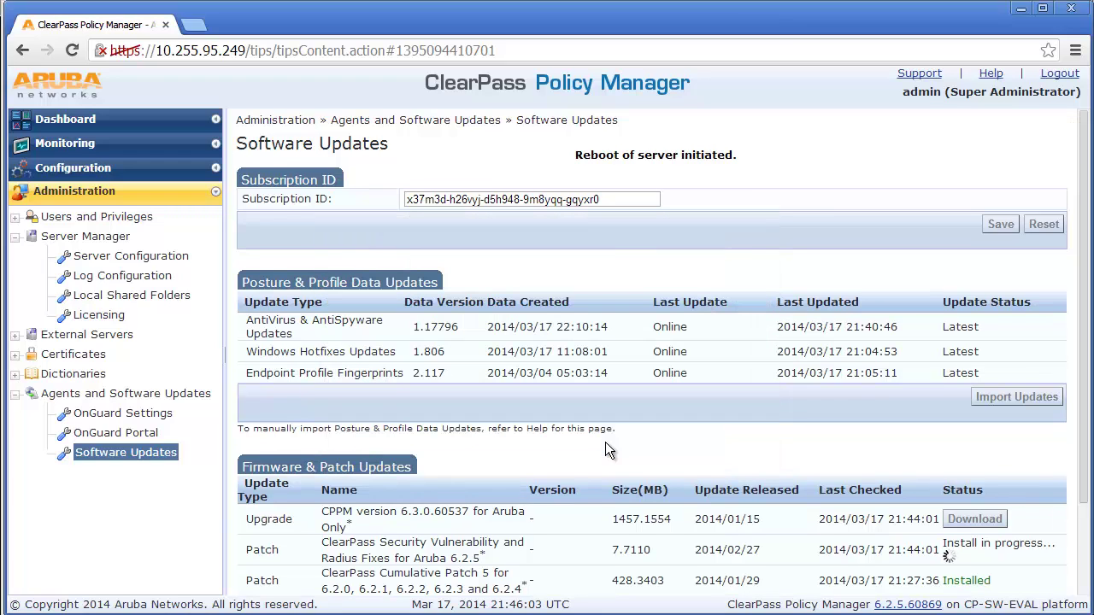